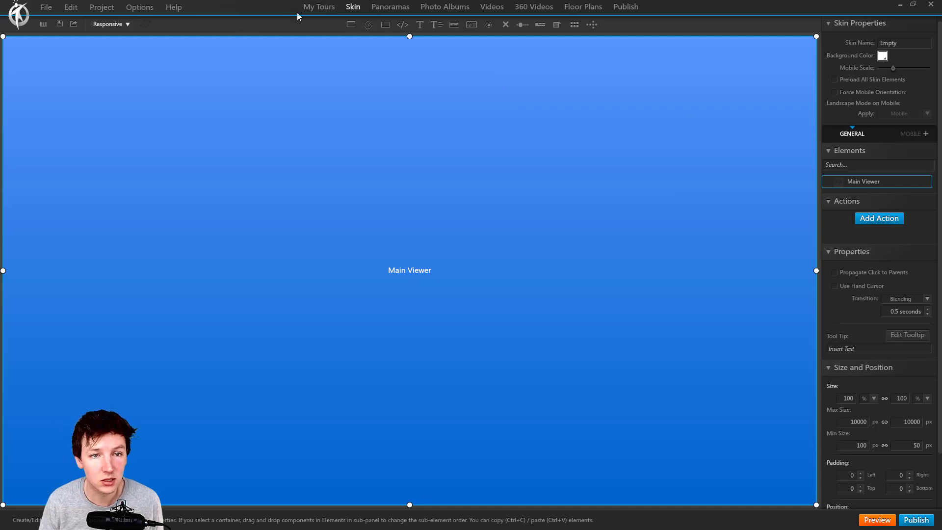
Step: Draw a container in the viewer centre, set it hidden on start, and select Main Viewer
{"action": "left_click", "coordinate": [385, 24]}
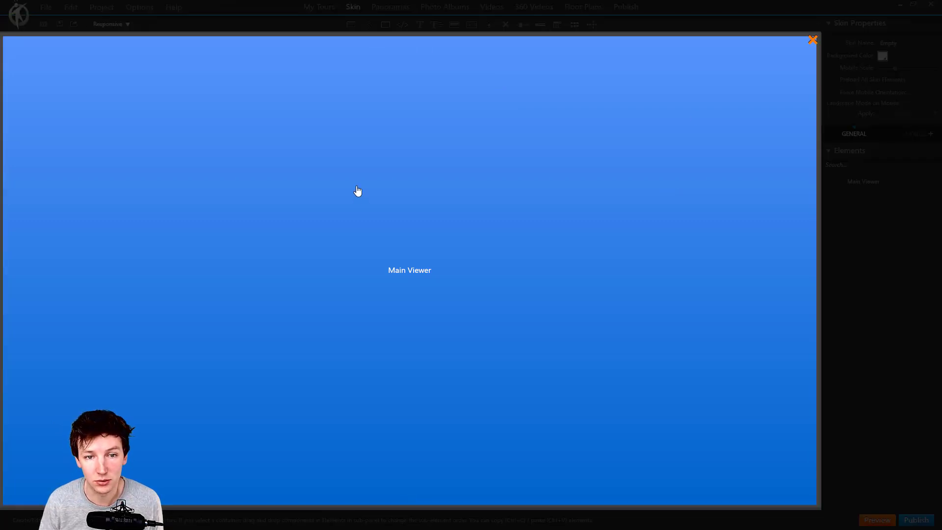
{"action": "left_click_drag", "start_coordinate": [356, 194], "coordinate": [454, 291]}
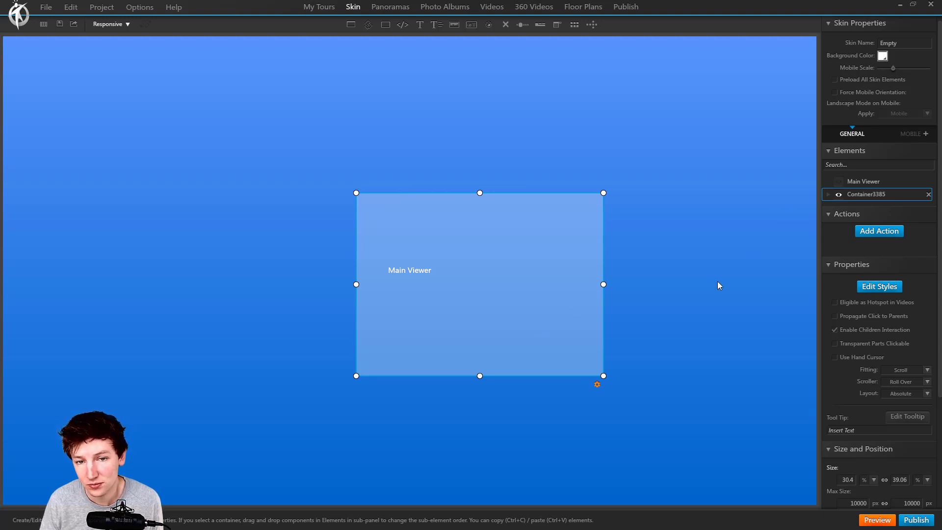
{"action": "left_click", "coordinate": [839, 195]}
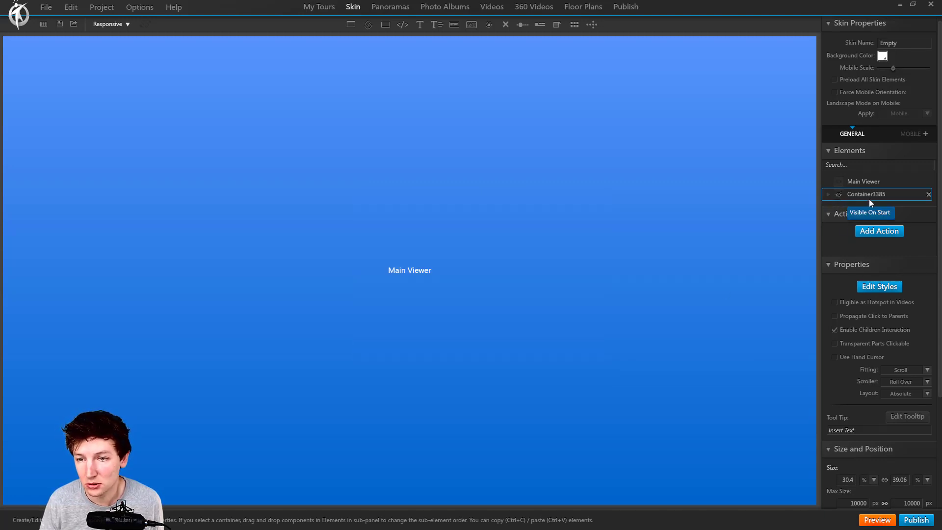
{"action": "left_click", "coordinate": [867, 183]}
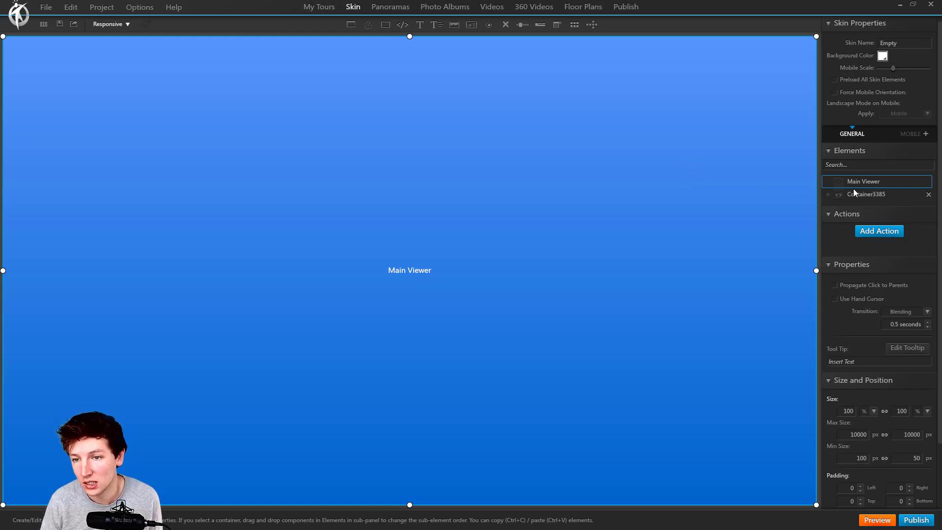
Step: Add a Show/Hide Components action that shows the container on initialization
{"action": "left_click", "coordinate": [872, 231]}
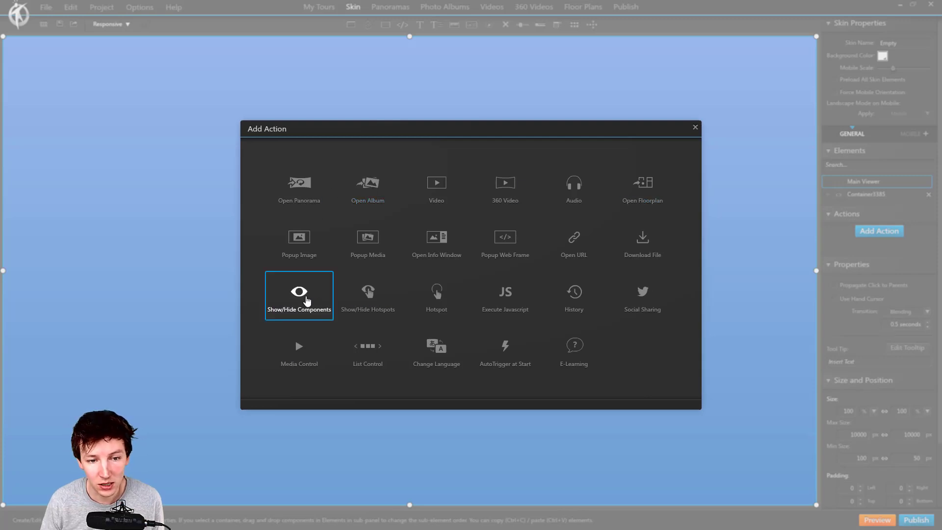
{"action": "left_click", "coordinate": [303, 296]}
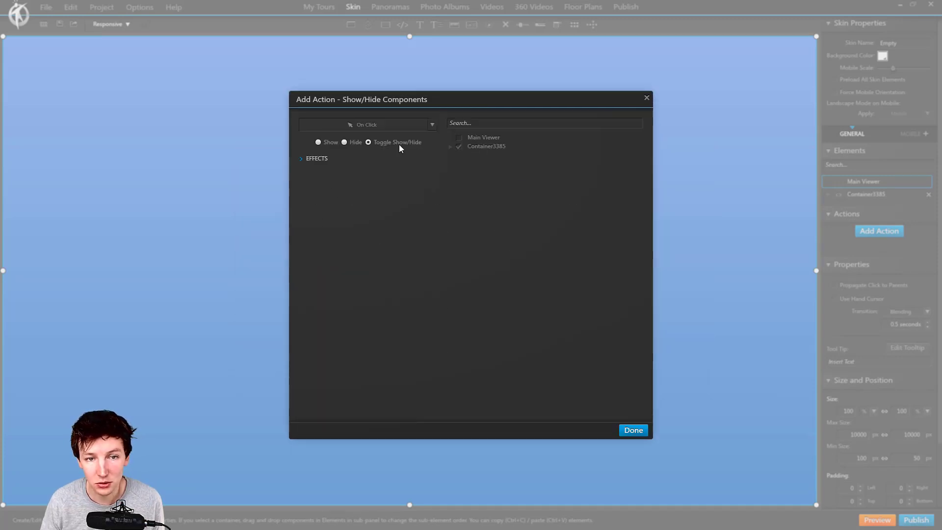
{"action": "left_click", "coordinate": [362, 129]}
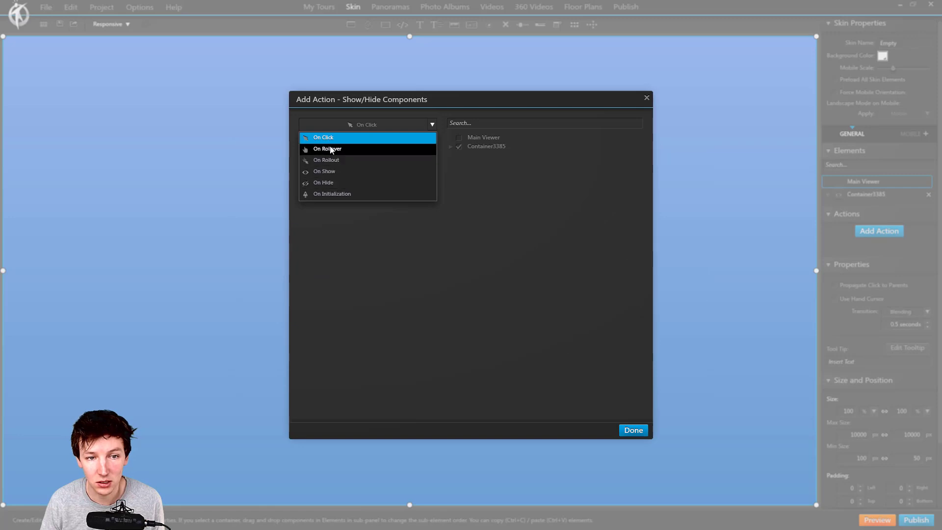
{"action": "left_click", "coordinate": [332, 196]}
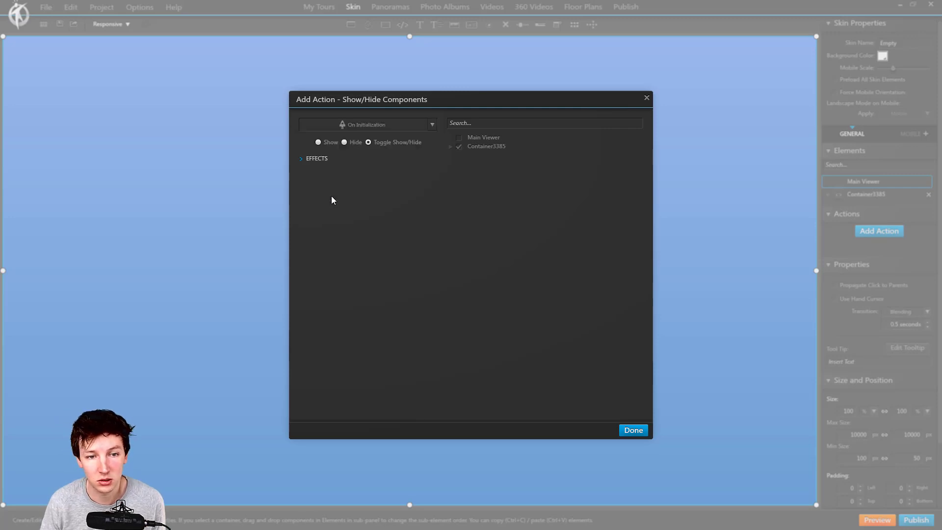
{"action": "left_click", "coordinate": [318, 143]}
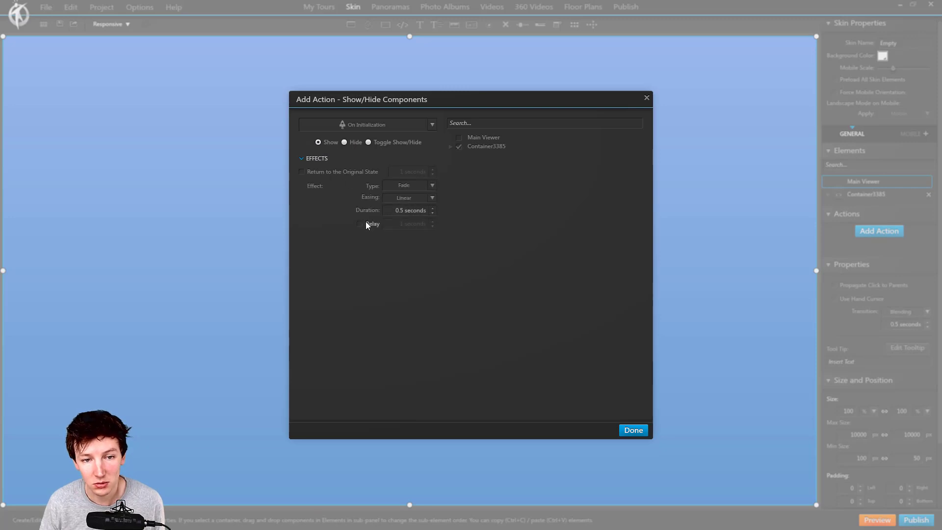
Step: Give the action a 5 s delay and a 3 s return to the original state
{"action": "left_click", "coordinate": [368, 224]}
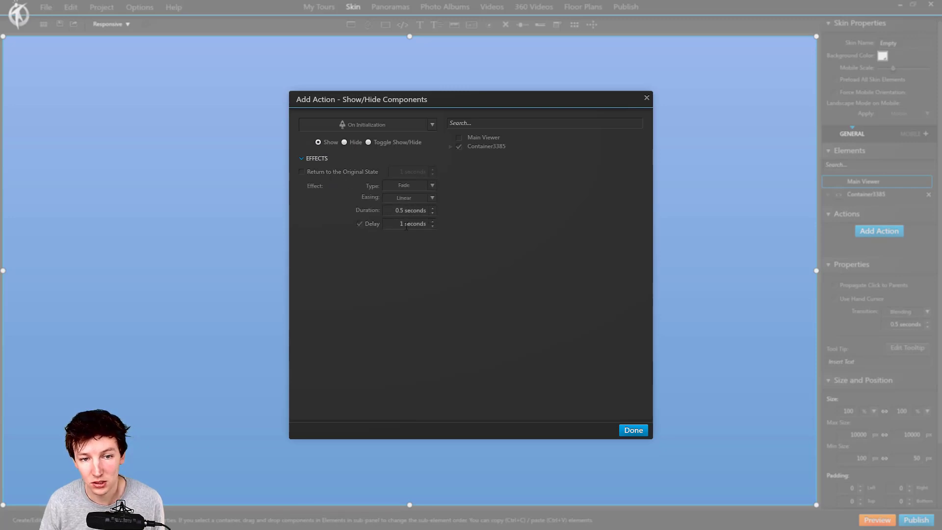
{"action": "double_click", "coordinate": [406, 223]}
{"action": "type", "text": "5"}
{"action": "key", "text": "Return"}
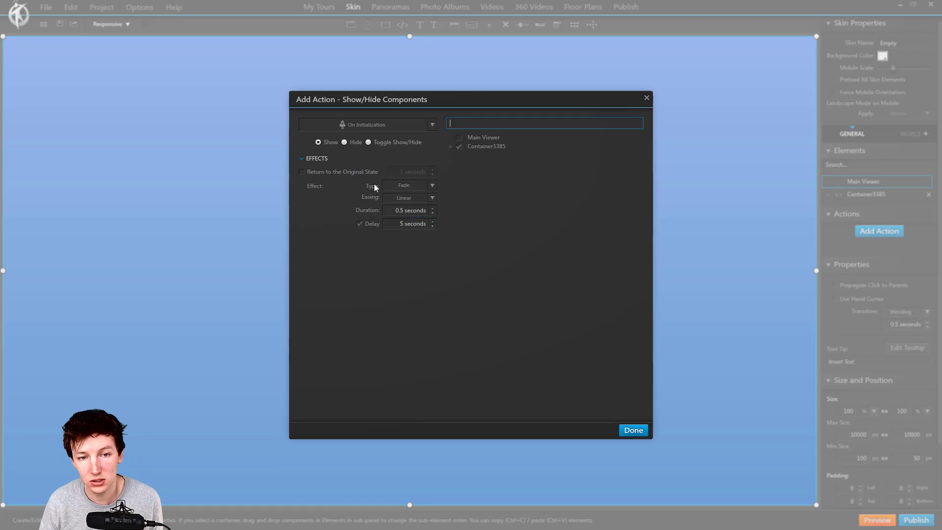
{"action": "left_click", "coordinate": [340, 172]}
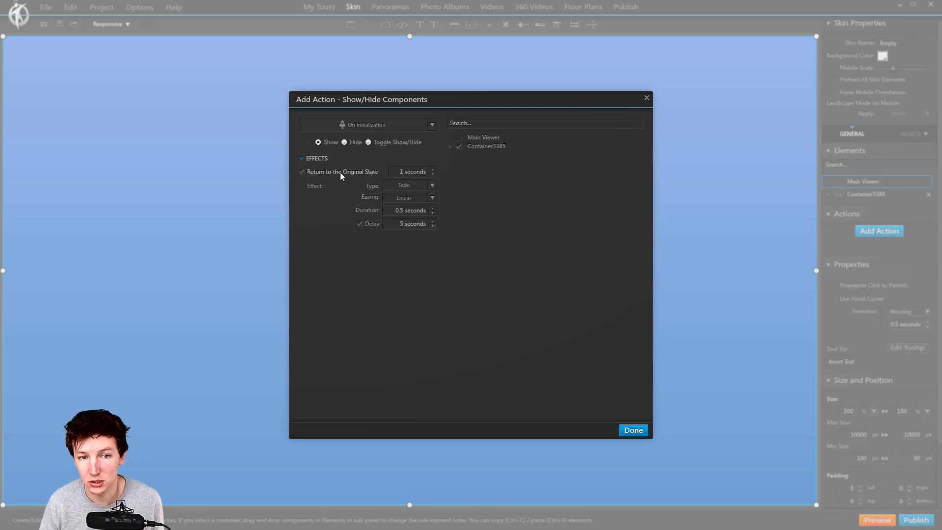
{"action": "double_click", "coordinate": [407, 172]}
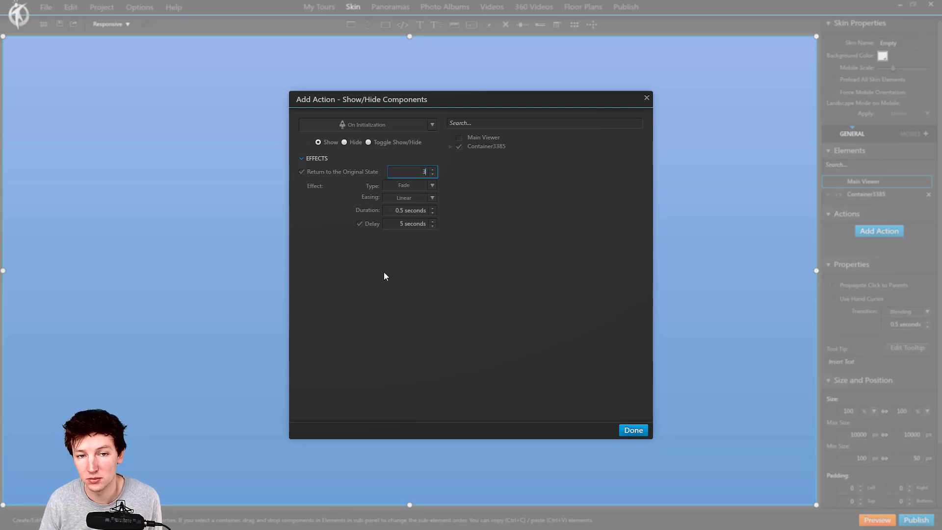
{"action": "key", "text": "Tab"}
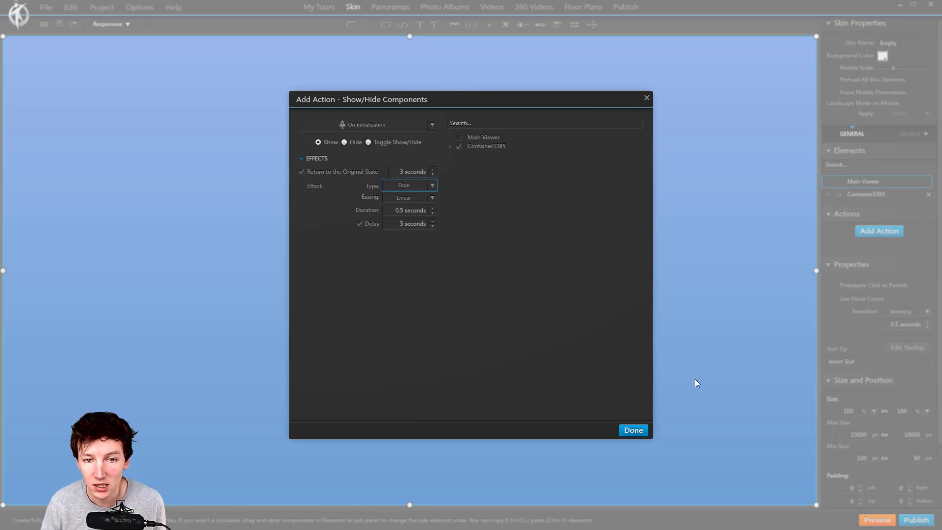
Step: Save the Show Components action on the Main Viewer with Done
{"action": "left_click", "coordinate": [646, 431]}
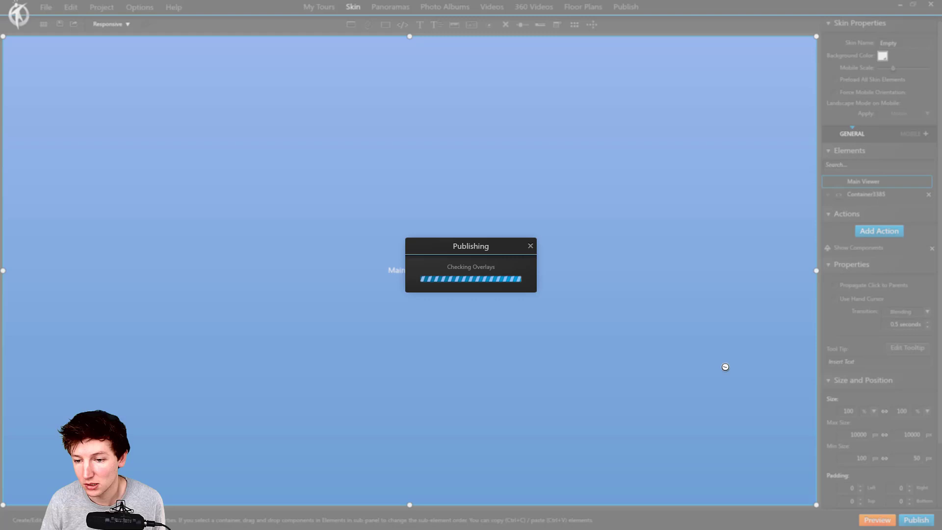